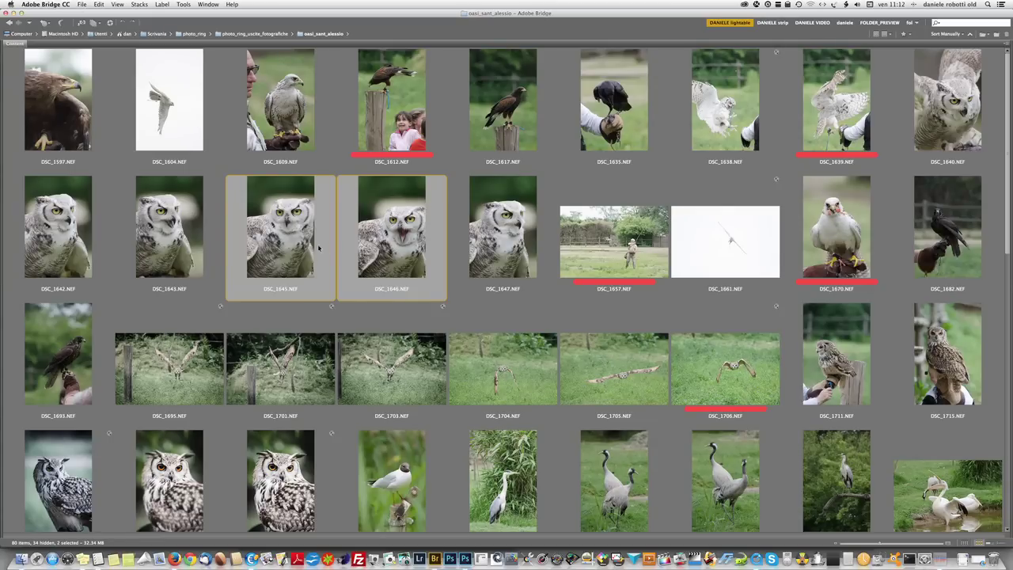
Open the selected owl photos DSC_1645 and DSC_1646 from Bridge in Camera Raw.
{"action": "double_click", "coordinate": [409, 249]}
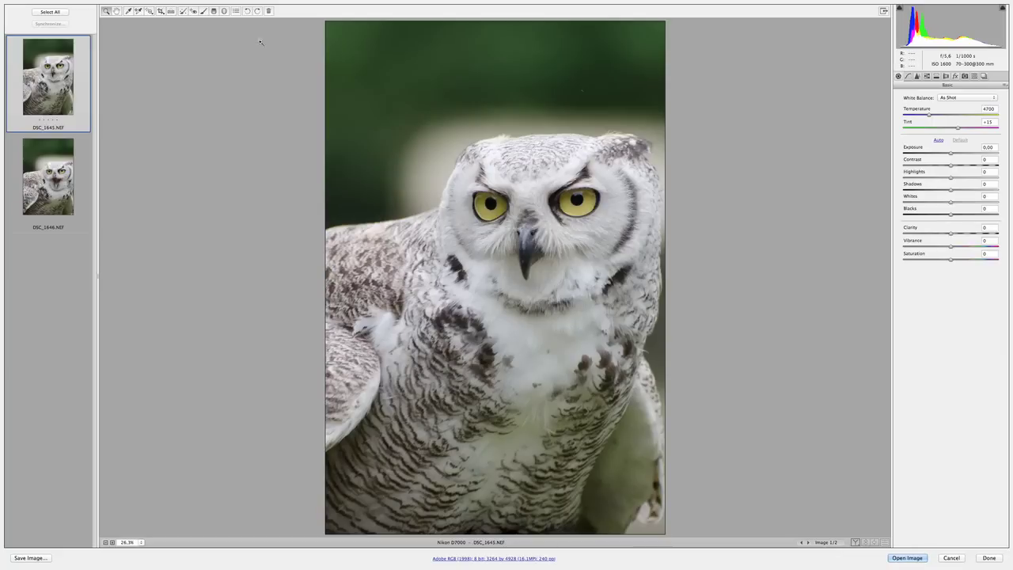
Set up an Adjustment Brush with Exposure +1.10 and Saturation +27, and bring up its Color picker.
{"action": "left_click", "coordinate": [203, 11]}
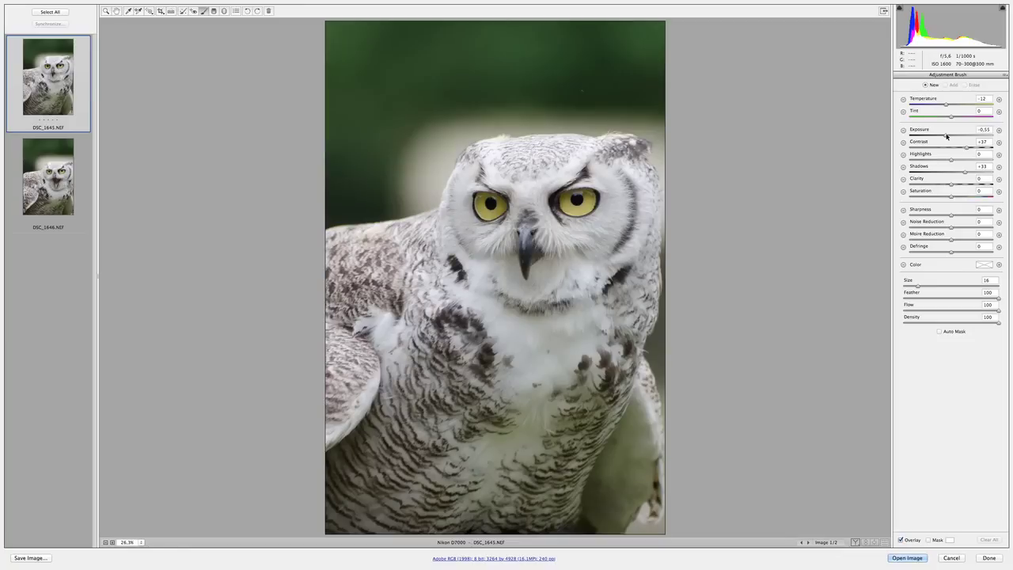
{"action": "left_click_drag", "start_coordinate": [946, 136], "coordinate": [962, 138]}
{"action": "left_click_drag", "start_coordinate": [951, 196], "coordinate": [963, 197]}
{"action": "left_click", "coordinate": [984, 265]}
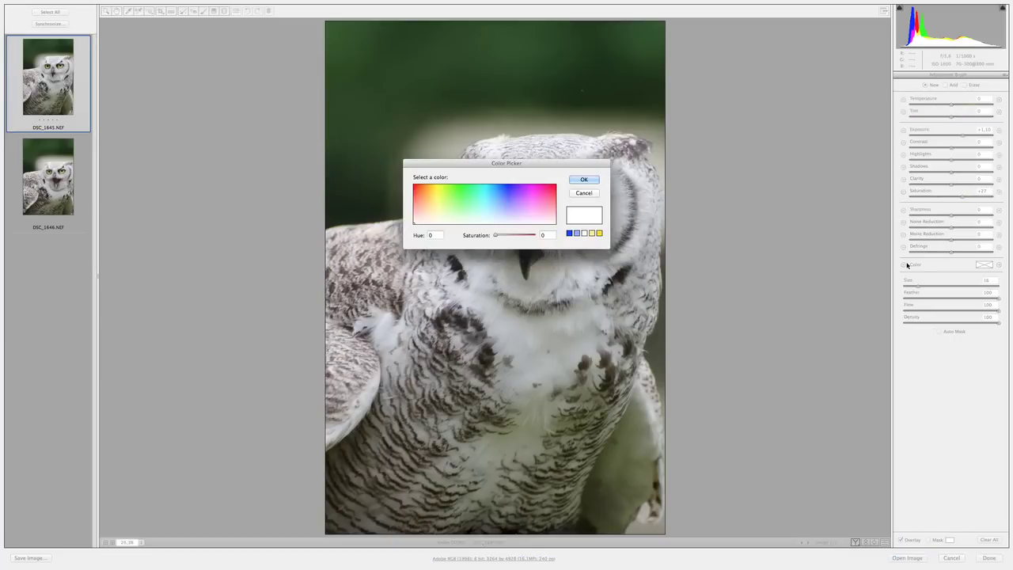
Tint the brush pale yellow and shrink its size to 8.
{"action": "left_click", "coordinate": [432, 206]}
{"action": "left_click", "coordinate": [577, 179]}
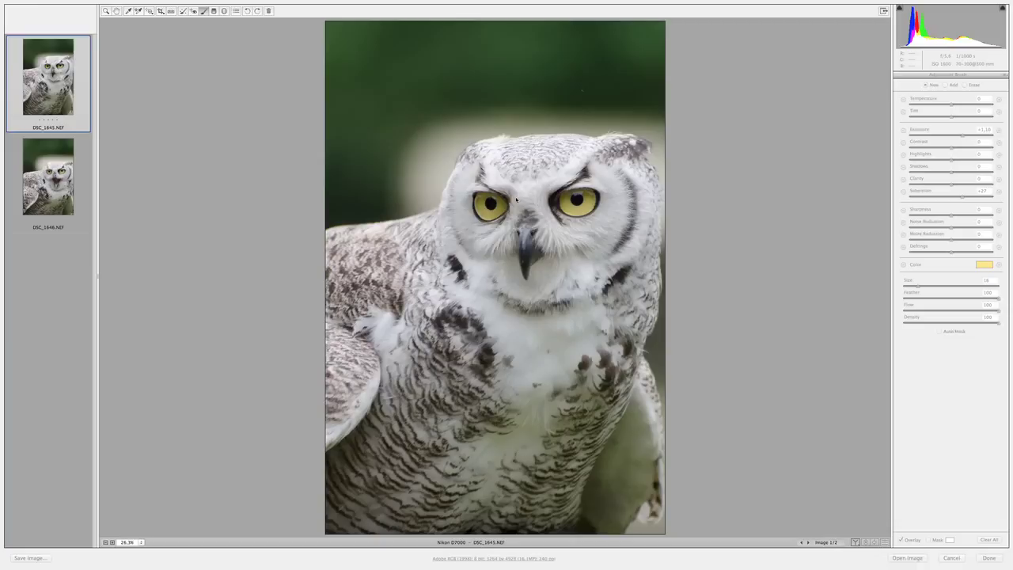
{"action": "left_click", "coordinate": [917, 286]}
{"action": "left_click_drag", "start_coordinate": [916, 289], "coordinate": [910, 289]}
Paint both owl eyes, then raise the brush to Exposure +1.35 and Contrast +28.
{"action": "left_click_drag", "start_coordinate": [484, 201], "coordinate": [497, 207]}
{"action": "left_click_drag", "start_coordinate": [574, 203], "coordinate": [590, 201]}
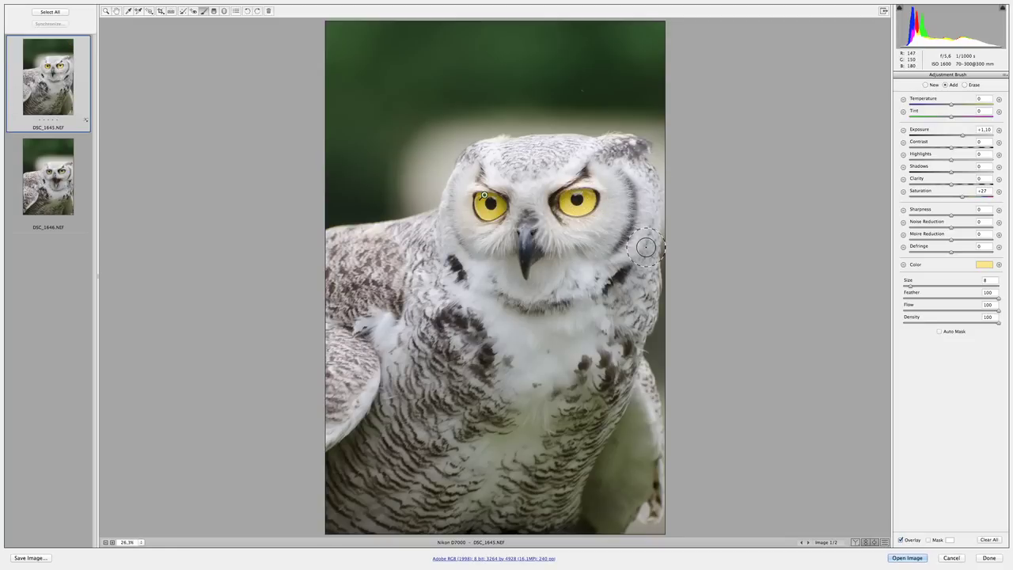
{"action": "left_click", "coordinate": [962, 136]}
{"action": "left_click_drag", "start_coordinate": [963, 136], "coordinate": [965, 136]}
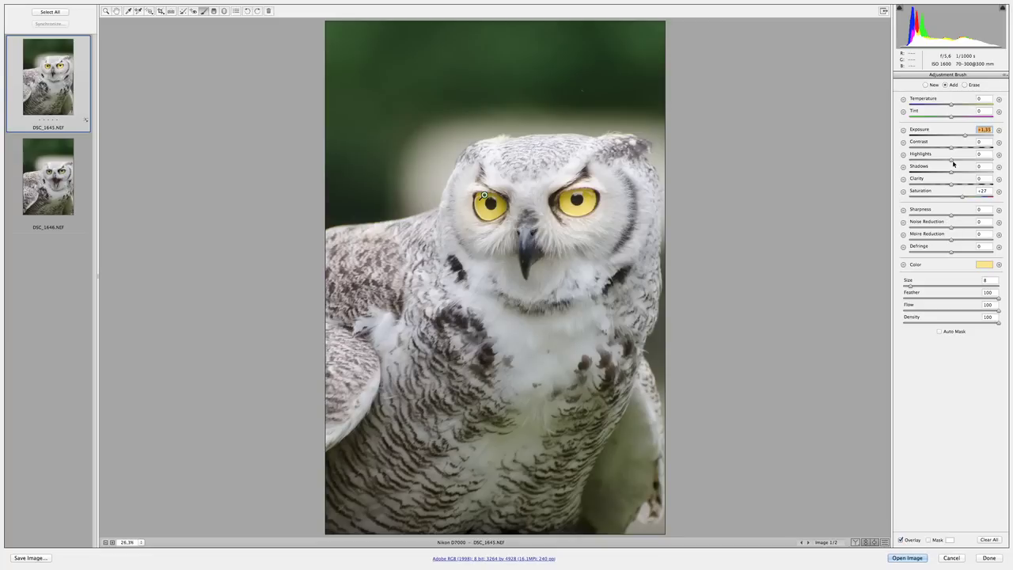
{"action": "left_click_drag", "start_coordinate": [951, 148], "coordinate": [964, 148]}
Commit the +28 contrast eye adjustment and advance to DSC_1646.
{"action": "left_click", "coordinate": [485, 196]}
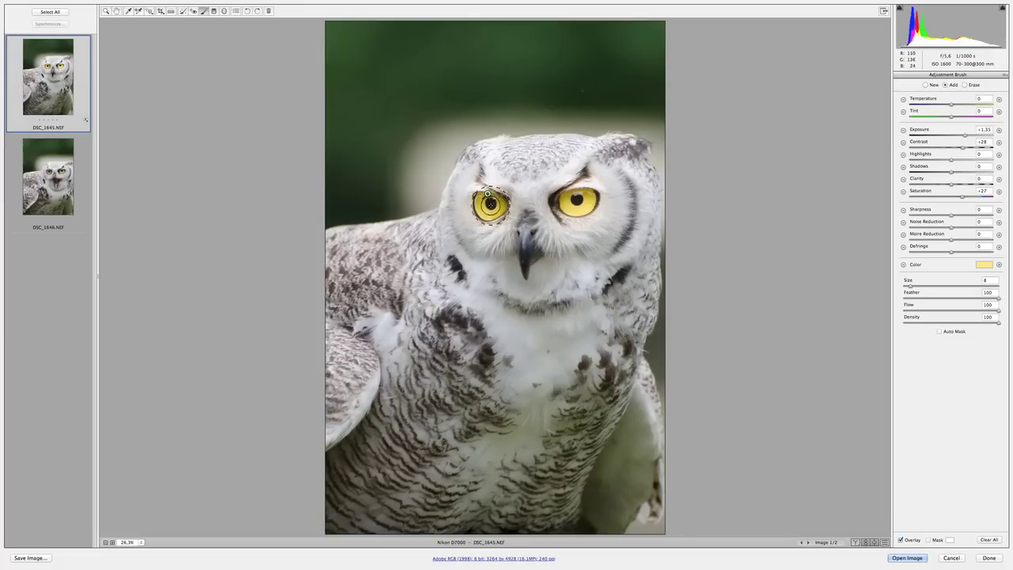
{"action": "left_click", "coordinate": [509, 204]}
{"action": "key", "text": "Down"}
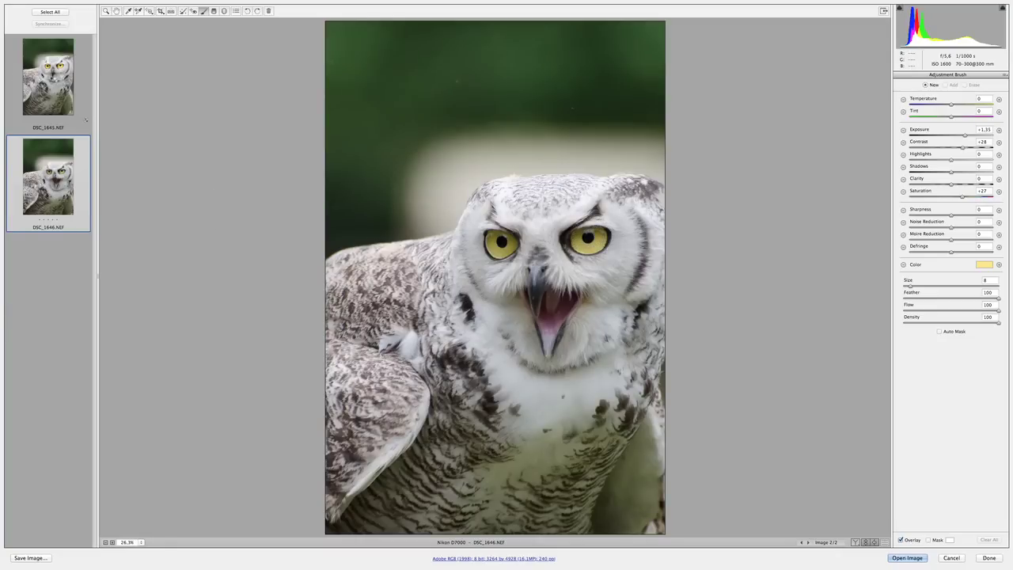
Return to DSC_1645, select its eye adjustment pin, and add DSC_1646 to the selection.
{"action": "left_click", "coordinate": [53, 82]}
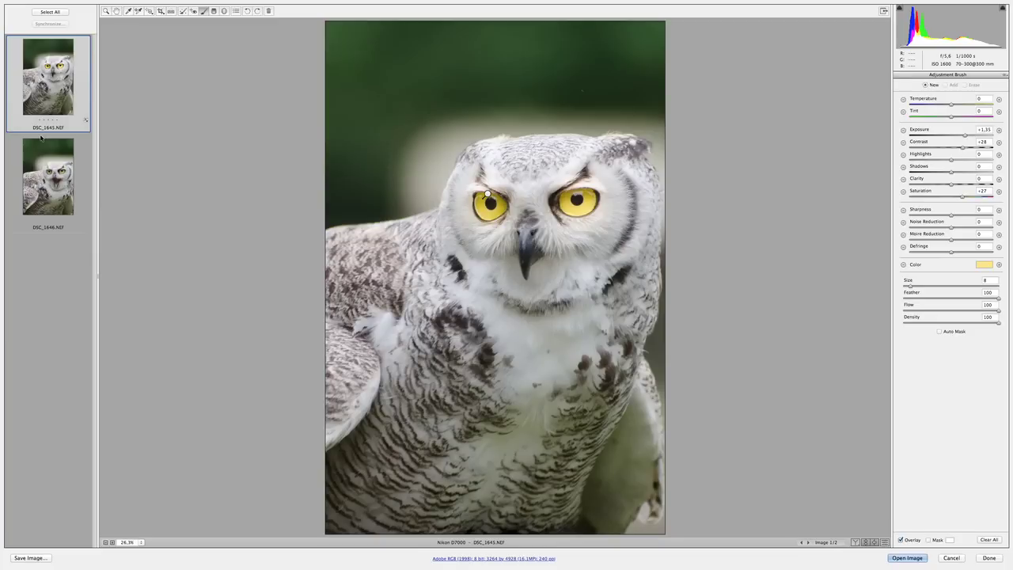
{"action": "left_click", "coordinate": [489, 195]}
{"action": "left_click", "coordinate": [50, 182], "text": "shift"}
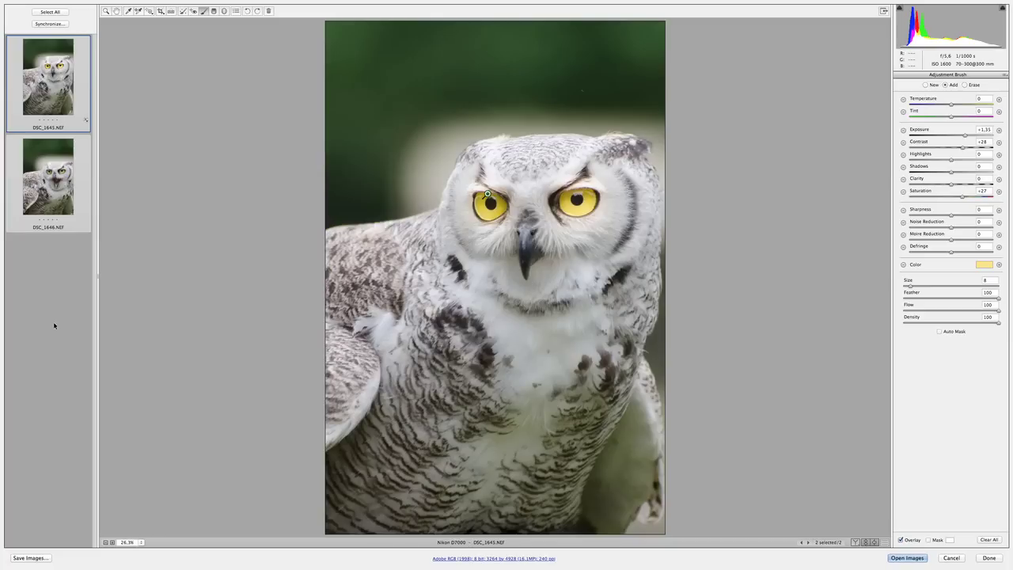
Synchronize DSC_1645 onto DSC_1646 with only Local Adjustments checked.
{"action": "left_click", "coordinate": [49, 24]}
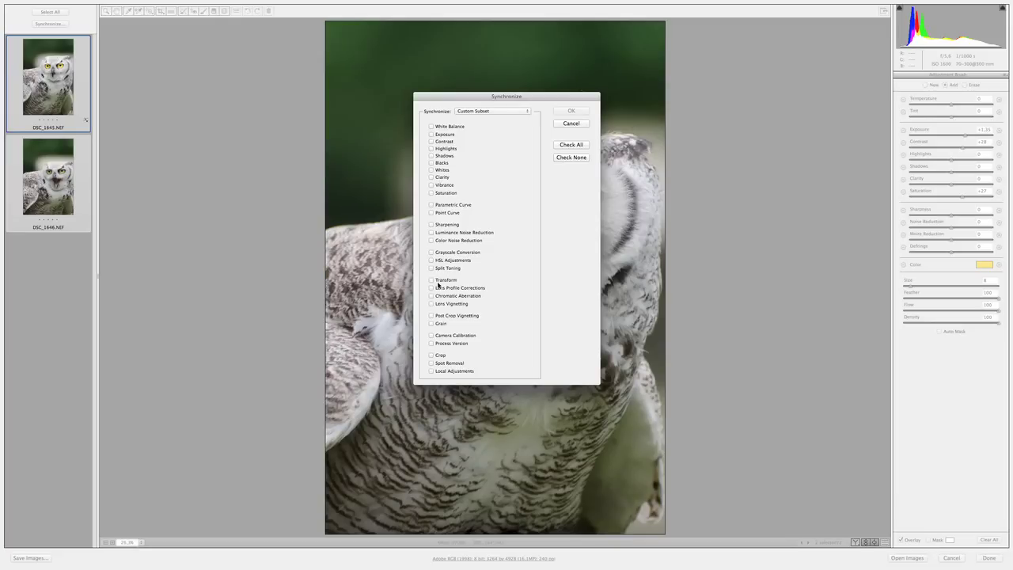
{"action": "left_click", "coordinate": [430, 371]}
{"action": "left_click", "coordinate": [571, 111]}
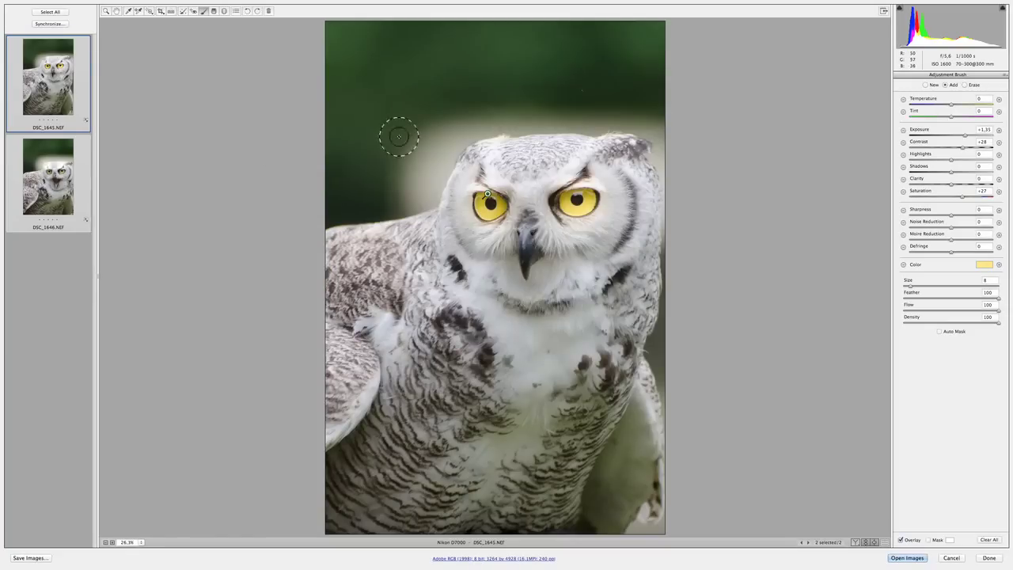
Show DSC_1646, select its synced eye pin, and start a new brush adjustment.
{"action": "left_click", "coordinate": [71, 189]}
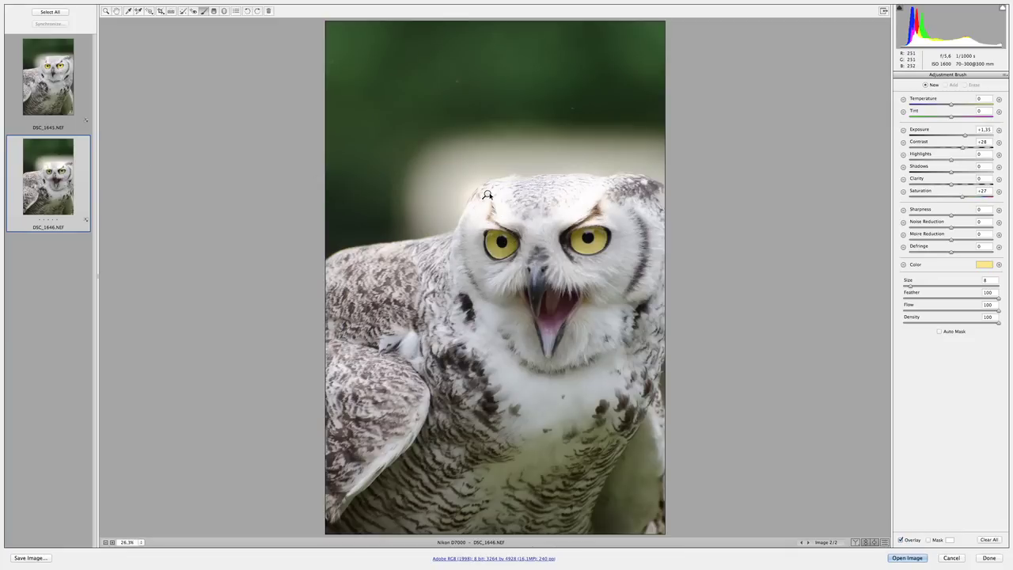
{"action": "left_click", "coordinate": [487, 194]}
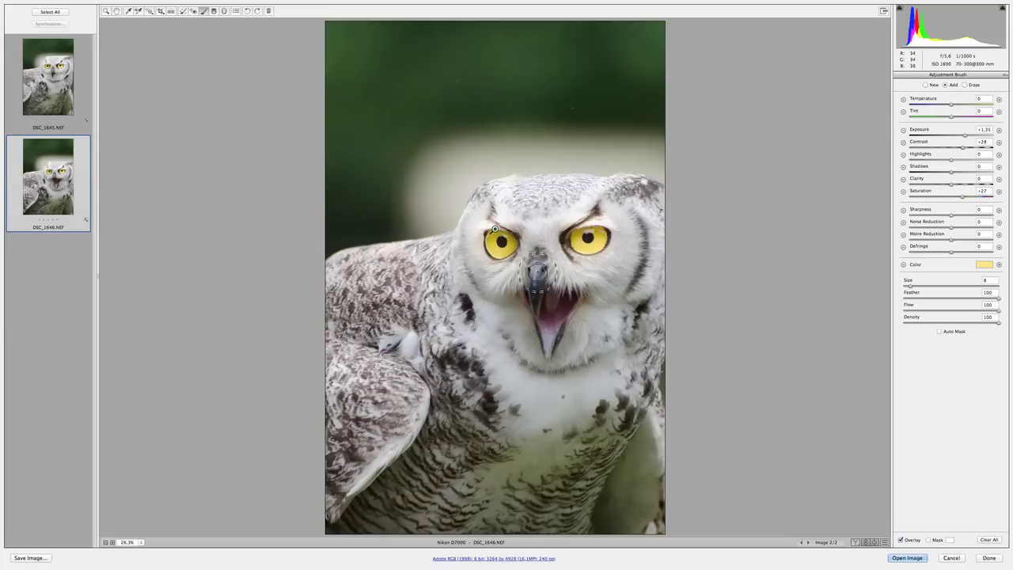
{"action": "left_click", "coordinate": [925, 85]}
Paint a smaller beak brush on DSC_1646 with Shadows +35, Clarity +94 and Exposure +0.65.
{"action": "left_click", "coordinate": [998, 130]}
{"action": "left_click_drag", "start_coordinate": [951, 171], "coordinate": [986, 184]}
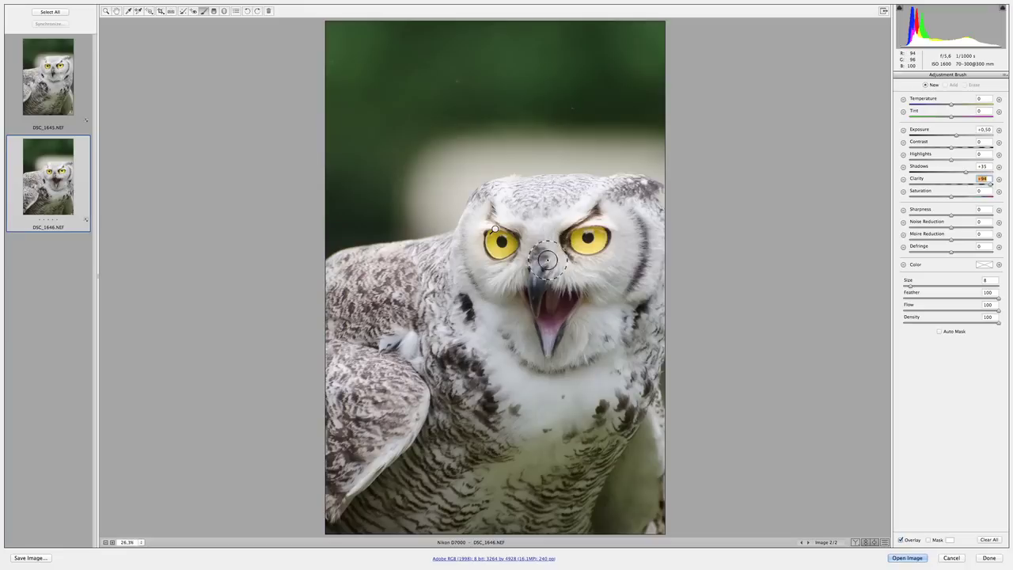
{"action": "left_click_drag", "start_coordinate": [909, 284], "coordinate": [907, 285]}
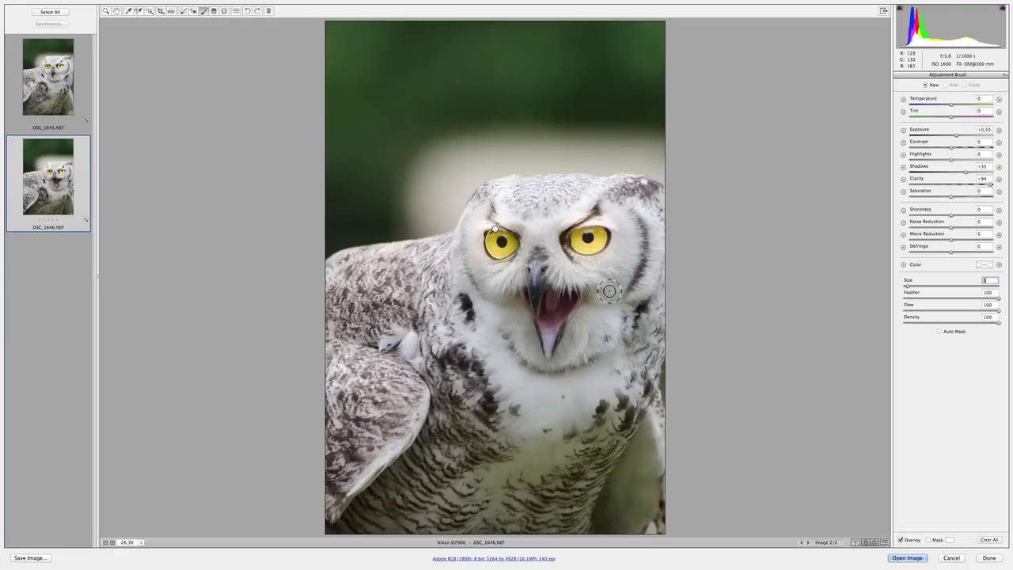
{"action": "left_click_drag", "start_coordinate": [533, 273], "coordinate": [537, 260]}
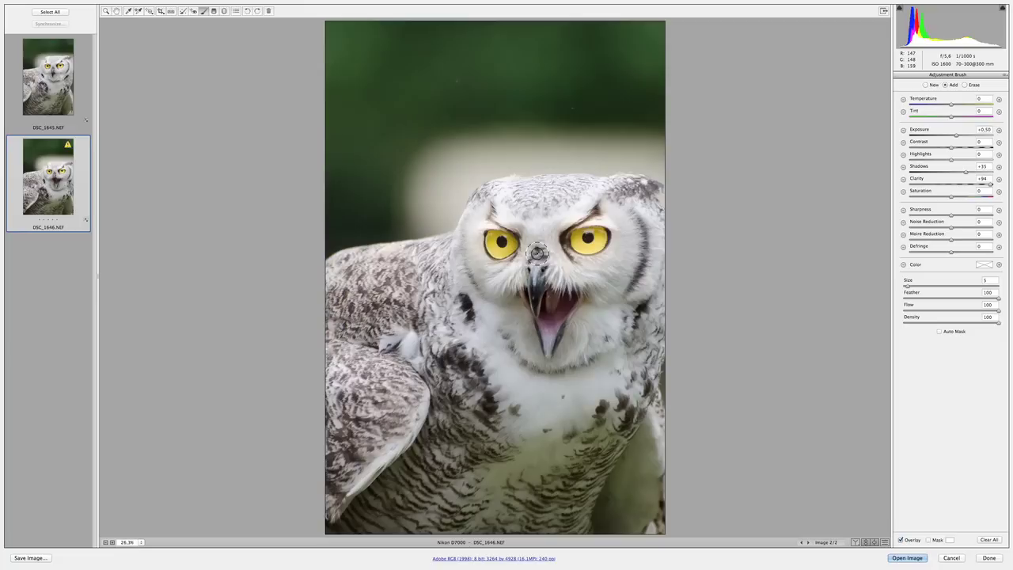
{"action": "left_click_drag", "start_coordinate": [956, 136], "coordinate": [959, 148]}
{"action": "left_click", "coordinate": [45, 81], "text": "shift"}
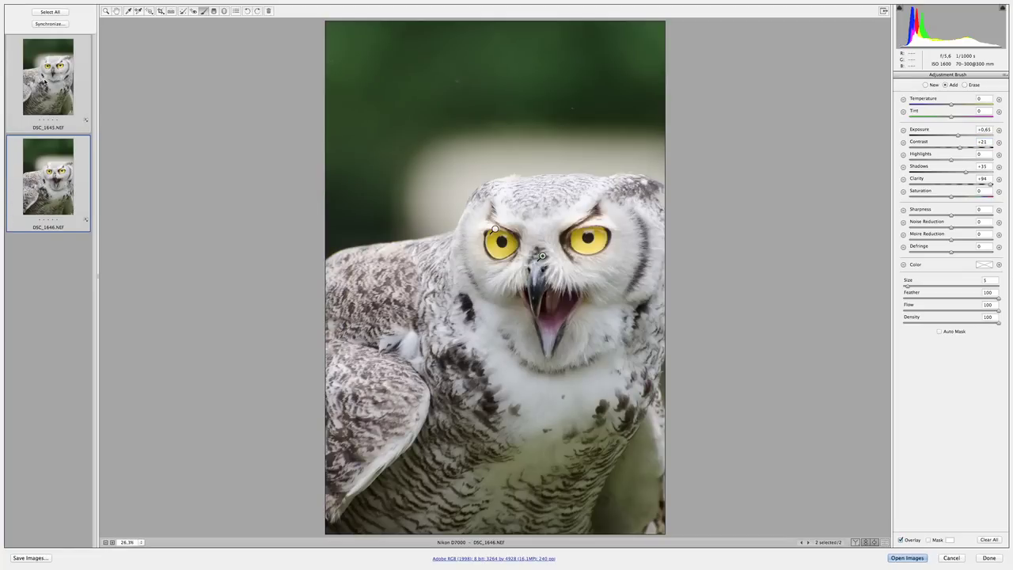
Sync DSC_1646's Local Adjustments onto DSC_1645 and view DSC_1645 alone.
{"action": "key", "text": "super+alt+s"}
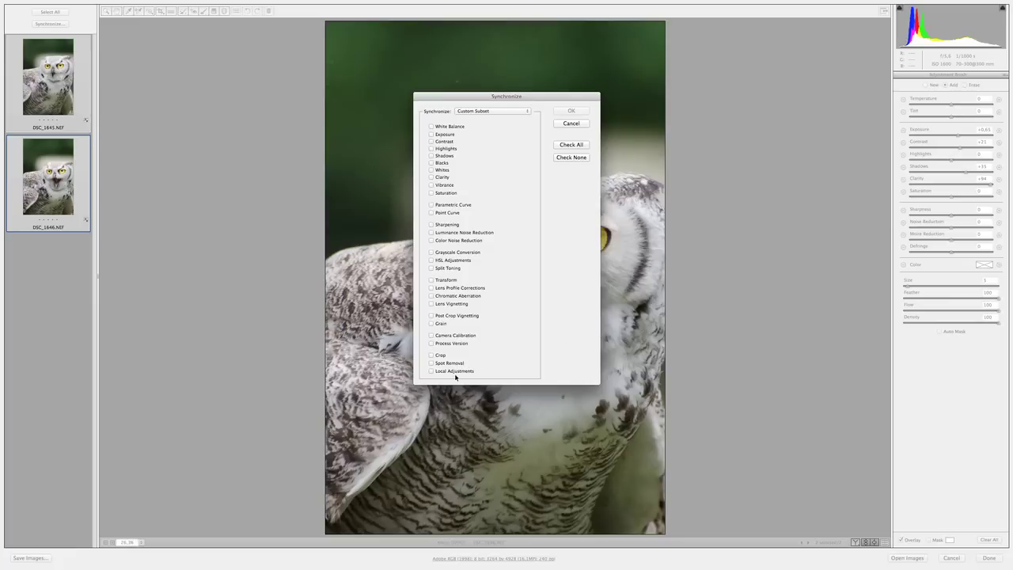
{"action": "left_click", "coordinate": [442, 372]}
{"action": "left_click", "coordinate": [572, 111]}
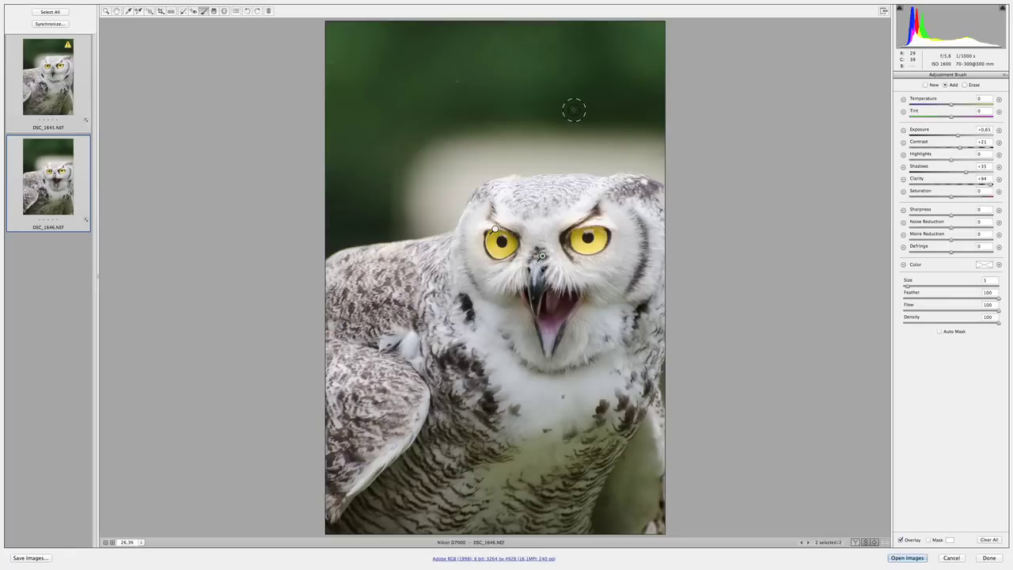
{"action": "left_click", "coordinate": [48, 86]}
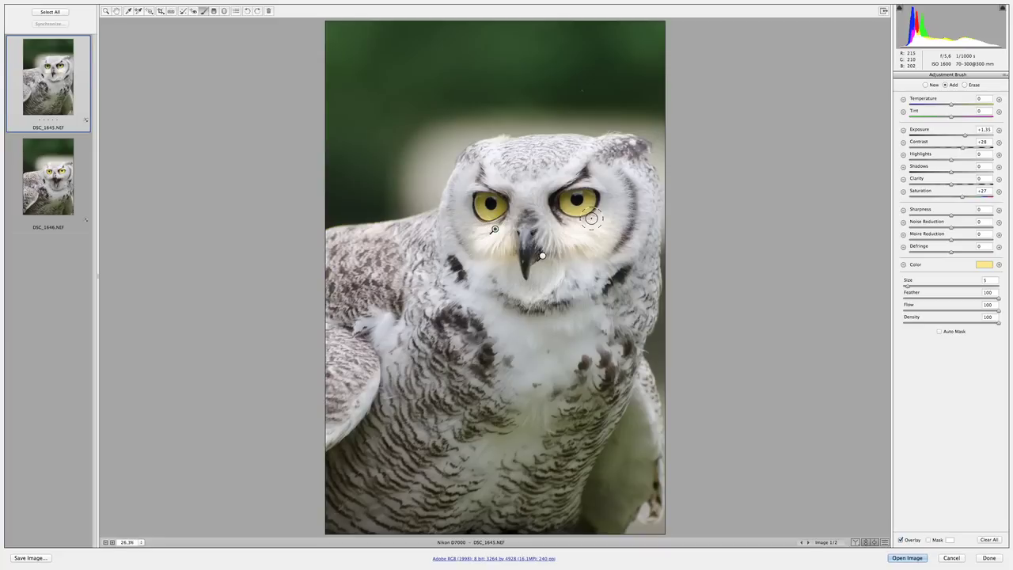
Delete and restore DSC_1645's beak pin, repaint the beak, then extend the eye brush.
{"action": "key", "text": "Delete"}
{"action": "left_click", "coordinate": [488, 205]}
{"action": "key", "text": "ctrl+z"}
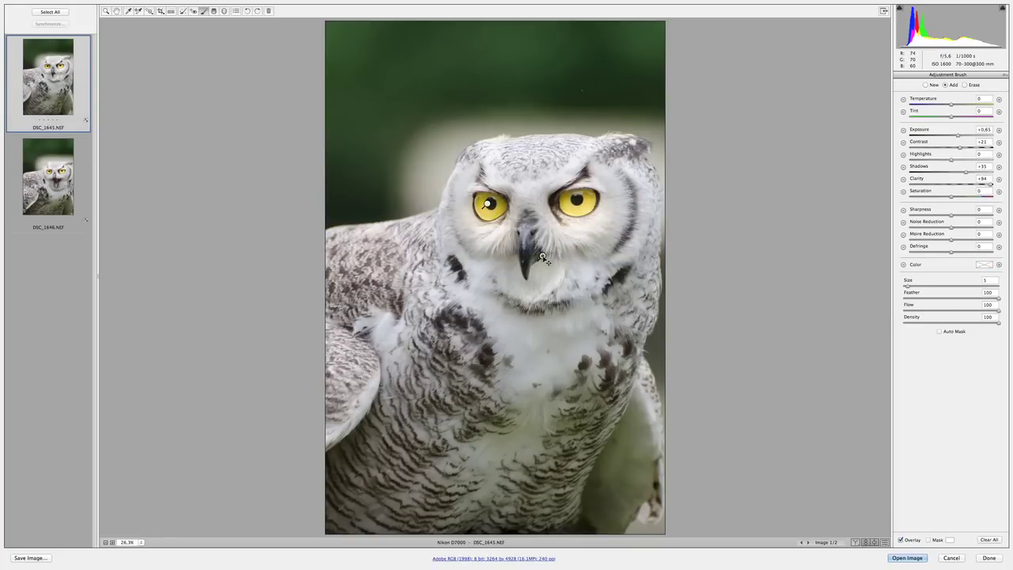
{"action": "left_click_drag", "start_coordinate": [537, 254], "coordinate": [532, 233]}
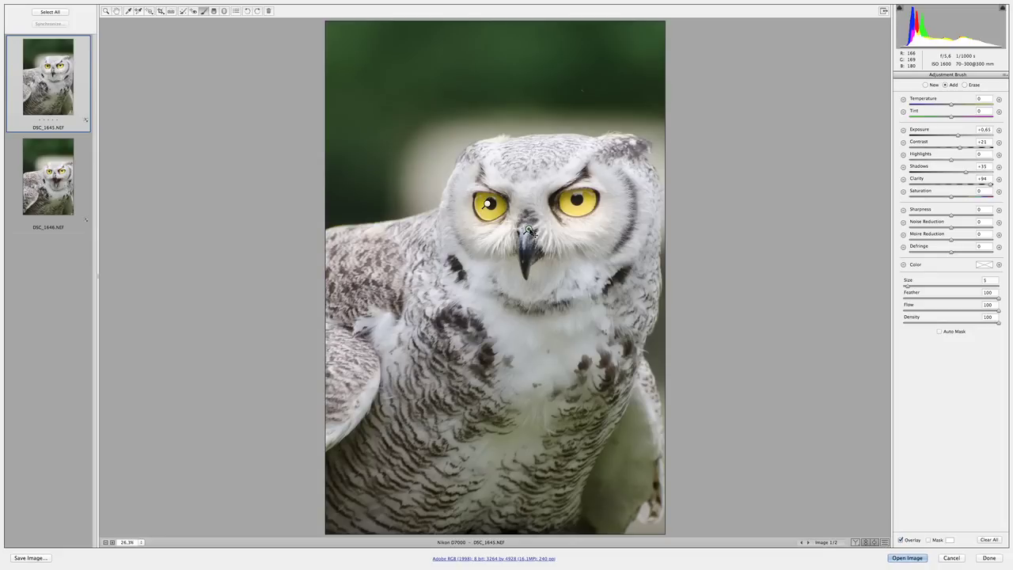
{"action": "left_click", "coordinate": [489, 205]}
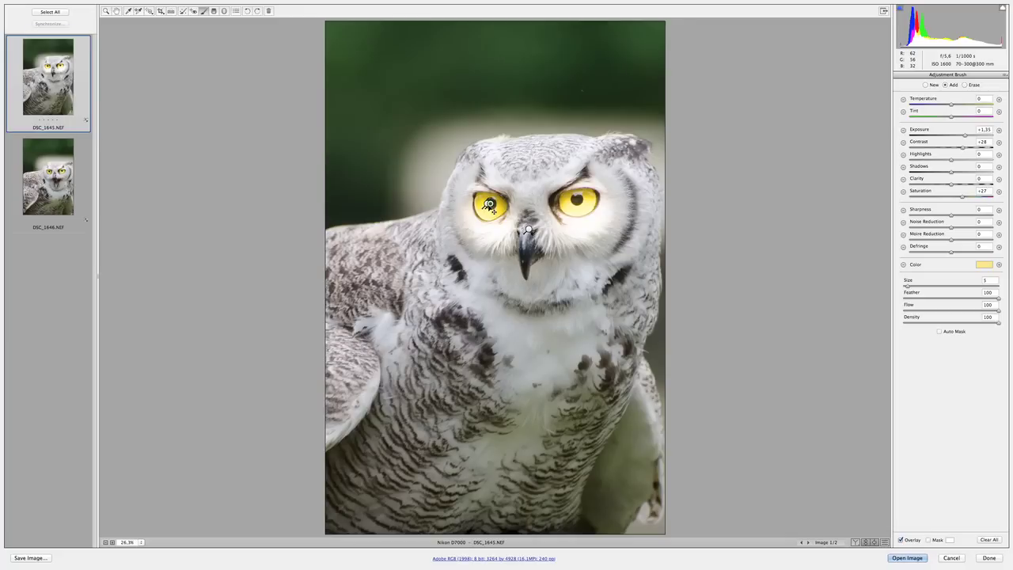
{"action": "left_click_drag", "start_coordinate": [490, 205], "coordinate": [493, 204]}
Undo the stray eye stroke, then lower the eye adjustment to Contrast +6 with reduced Exposure.
{"action": "key", "text": "ctrl+z"}
{"action": "mouse_move", "coordinate": [963, 148]}
{"action": "left_mouse_down"}
{"action": "mouse_move", "coordinate": [953, 149]}
{"action": "mouse_move", "coordinate": [958, 136]}
{"action": "left_mouse_up"}
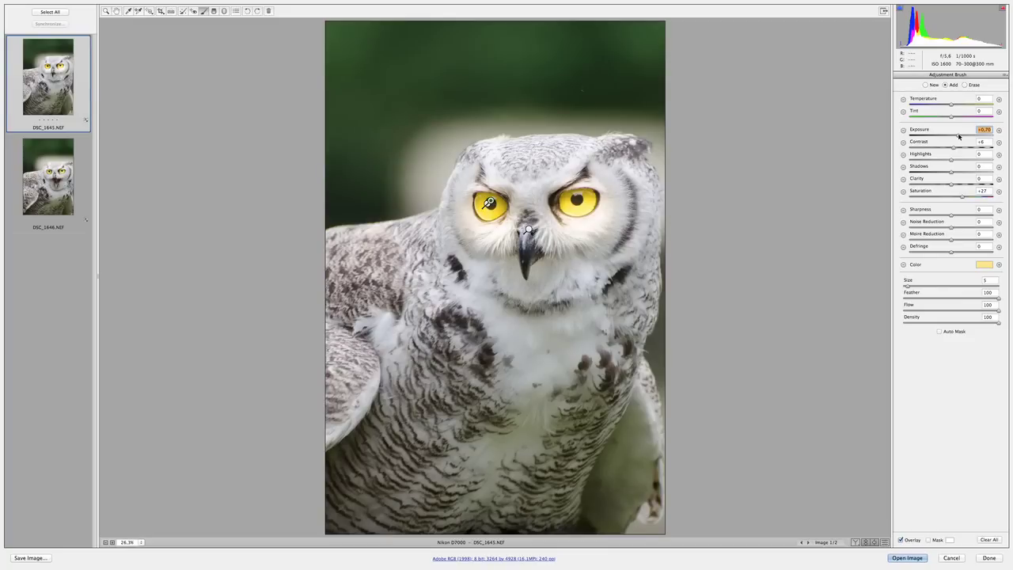
{"action": "left_click_drag", "start_coordinate": [958, 136], "coordinate": [958, 136]}
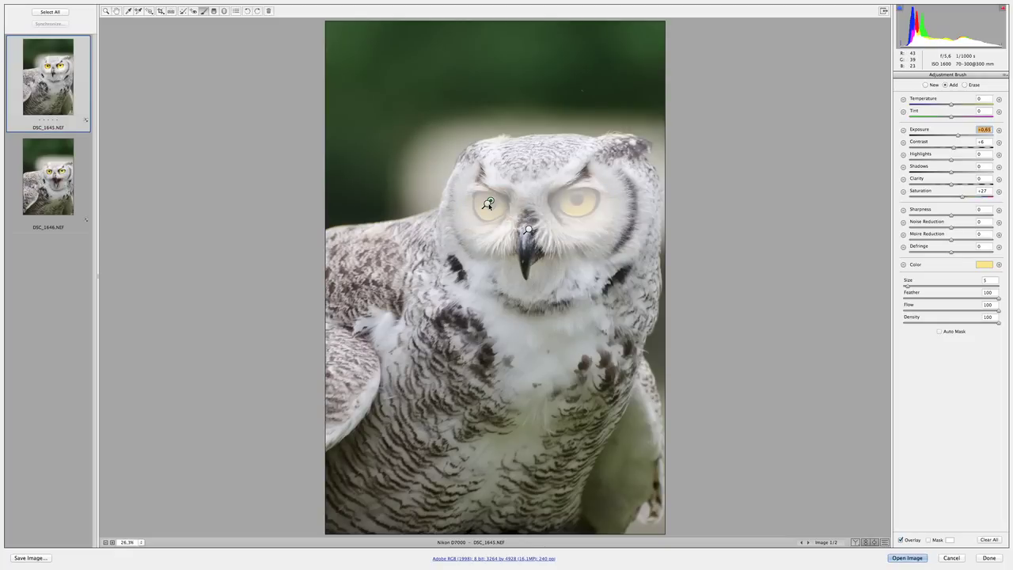
Zoom in around the owl's eyes to 66.7%.
{"action": "key", "text": "z"}
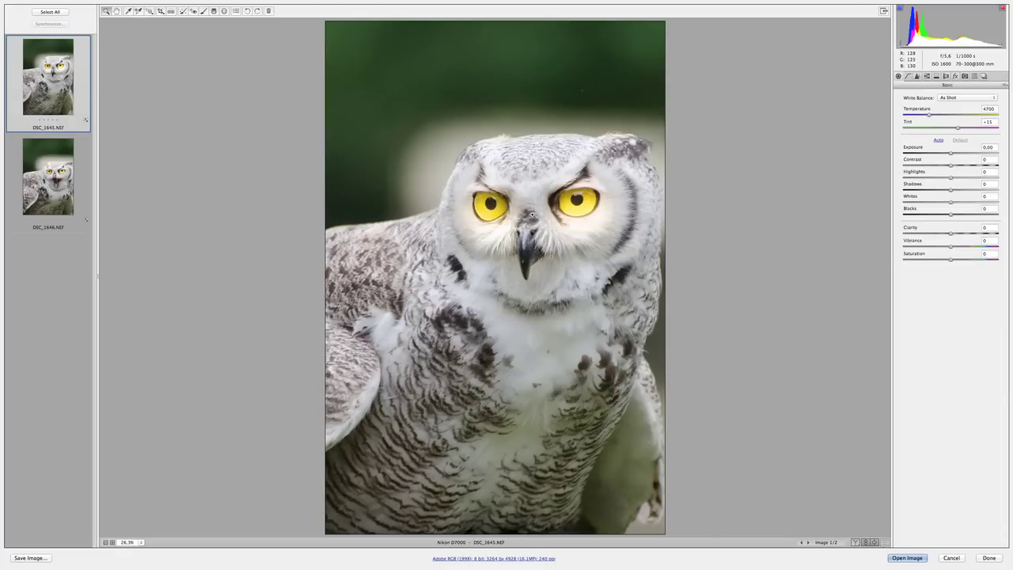
{"action": "left_click", "coordinate": [513, 207]}
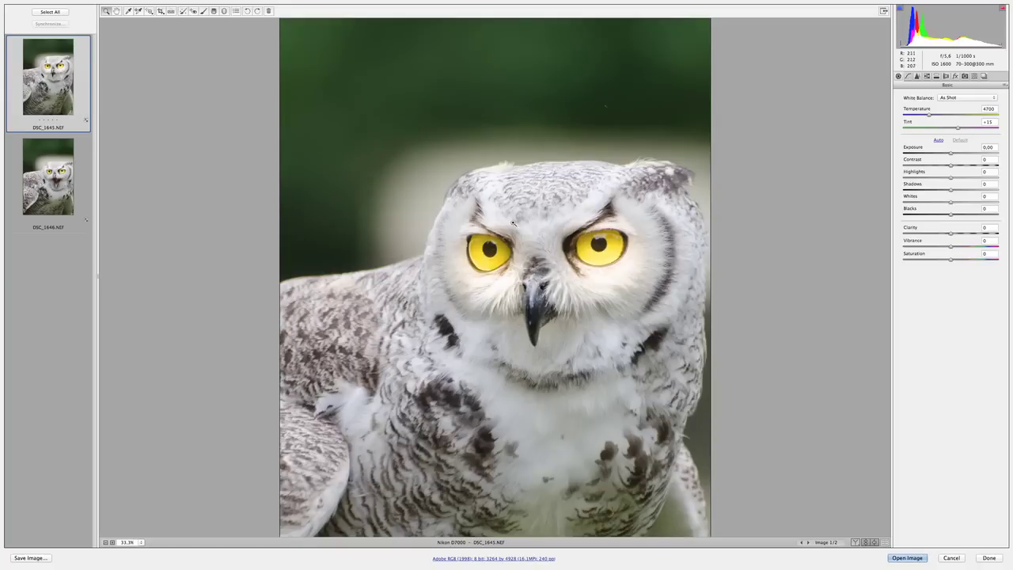
{"action": "left_click", "coordinate": [509, 250]}
{"action": "left_click", "coordinate": [509, 250]}
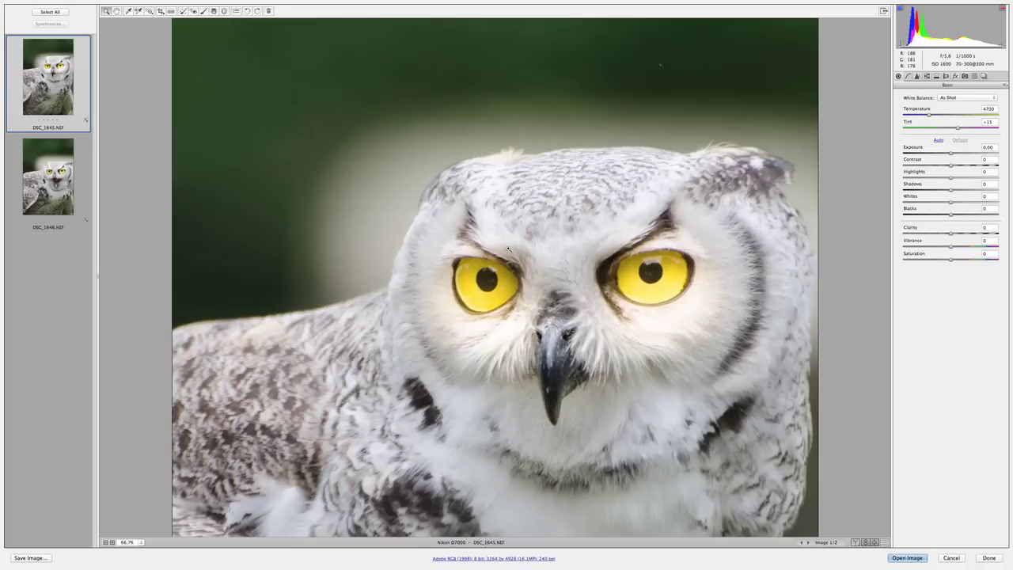
Select the eye brush pin and set its Exposure to +0.70.
{"action": "key", "text": "k"}
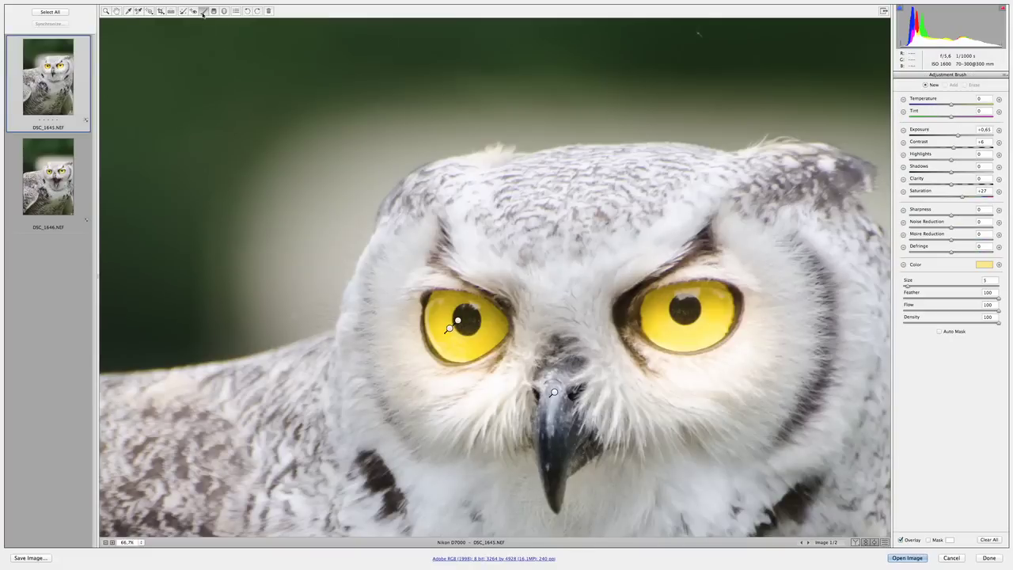
{"action": "left_click", "coordinate": [455, 324]}
{"action": "left_click", "coordinate": [958, 137]}
{"action": "left_click_drag", "start_coordinate": [958, 137], "coordinate": [959, 137]}
Reset the New brush Exposure to 0 and reselect the eye pin.
{"action": "left_click", "coordinate": [904, 131]}
{"action": "double_click", "coordinate": [947, 137]}
{"action": "left_click", "coordinate": [457, 320]}
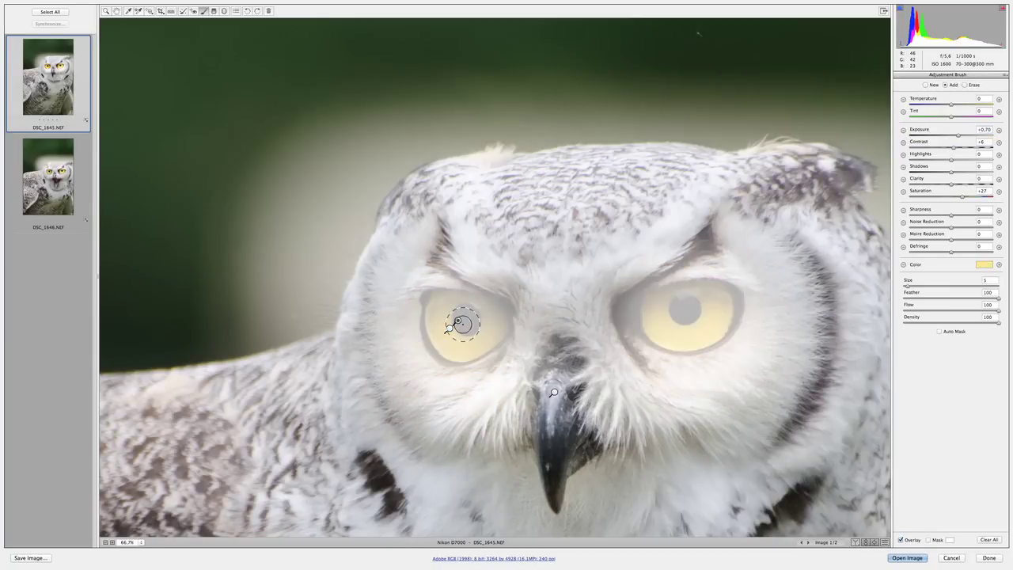